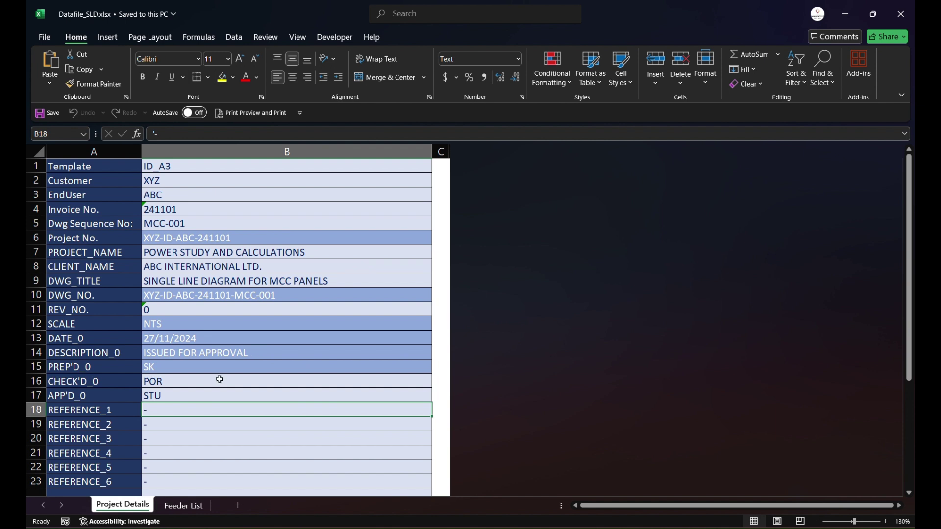
# - Review the feeder table on Excel's Feeder List sheet, then return to AutoCAD
pyautogui.click(184, 506)
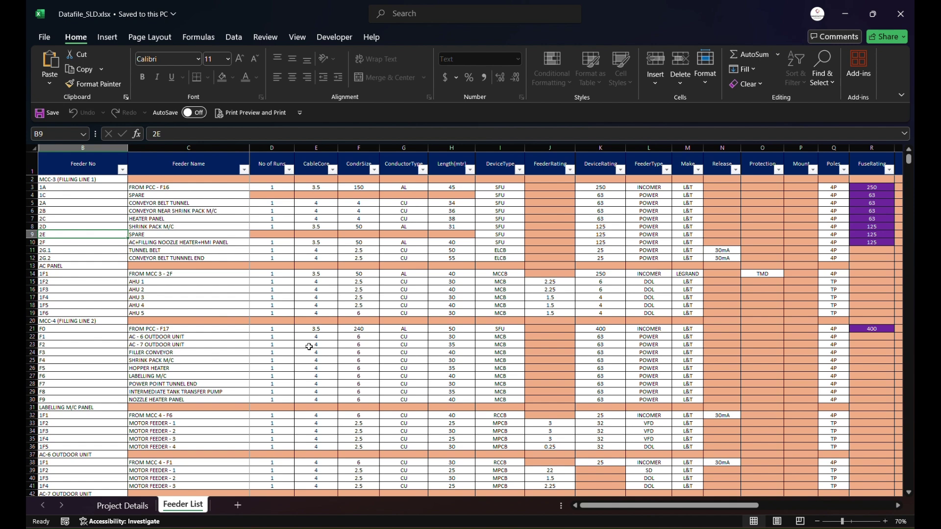
pyautogui.click(534, 478)
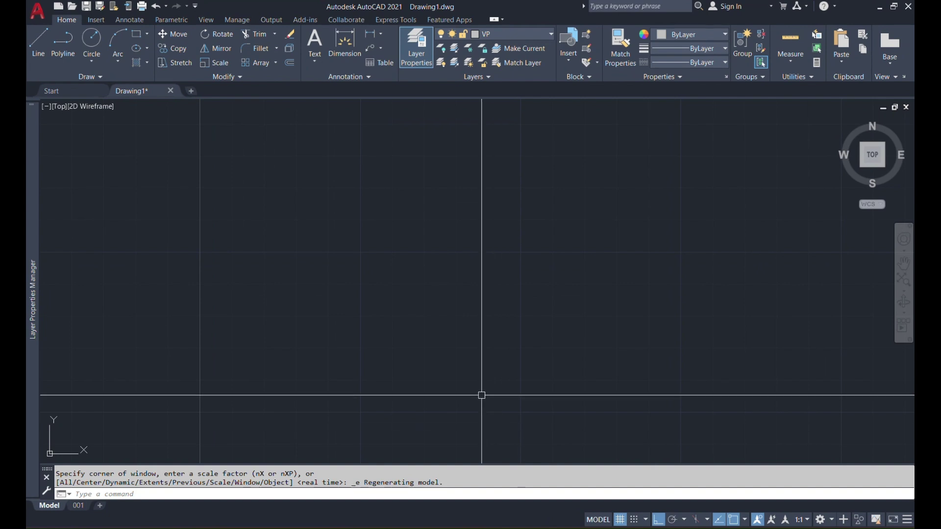
# - Show the whole layout 001 sheet, zoomed to extents
pyautogui.scroll(-3, 466, 319)
pyautogui.moveTo(625, 273)
pyautogui.mouseDown(button='middle')
pyautogui.moveTo(383, 298)
pyautogui.moveTo(307, 363)
pyautogui.mouseUp(button='middle')
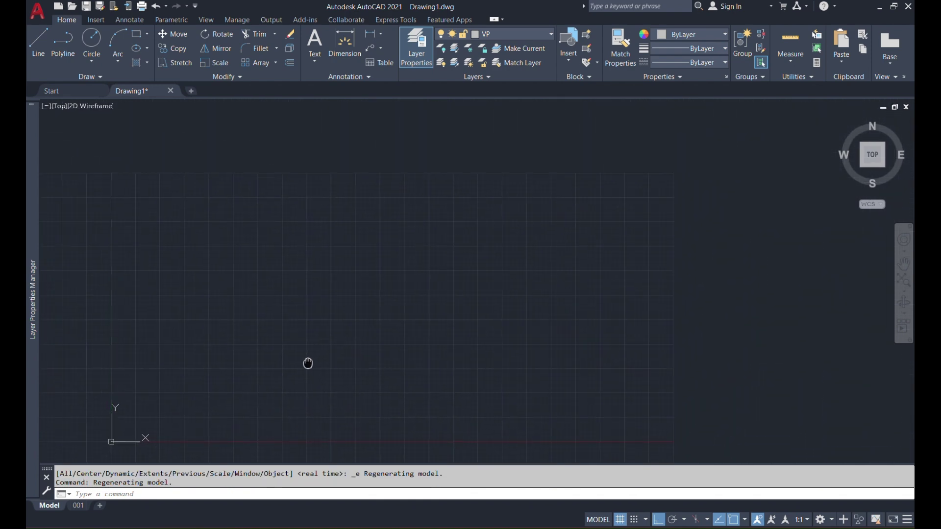
pyautogui.click(78, 506)
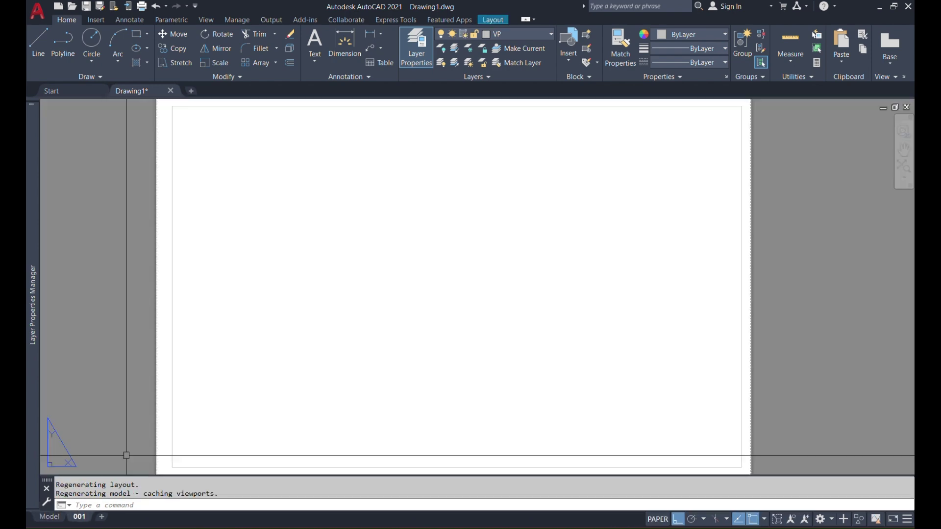
pyautogui.scroll(-3, 310, 335)
pyautogui.middleClick(310, 327)
pyautogui.middleClick(310, 328)
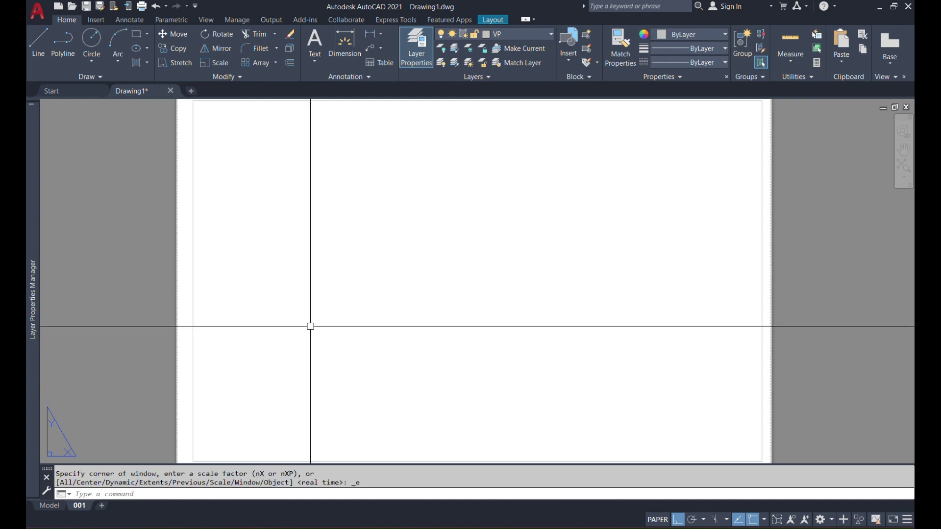
# - Run the SLD command with Datafile_SLD.xlsx from the SLD folder
pyautogui.write('SLD')
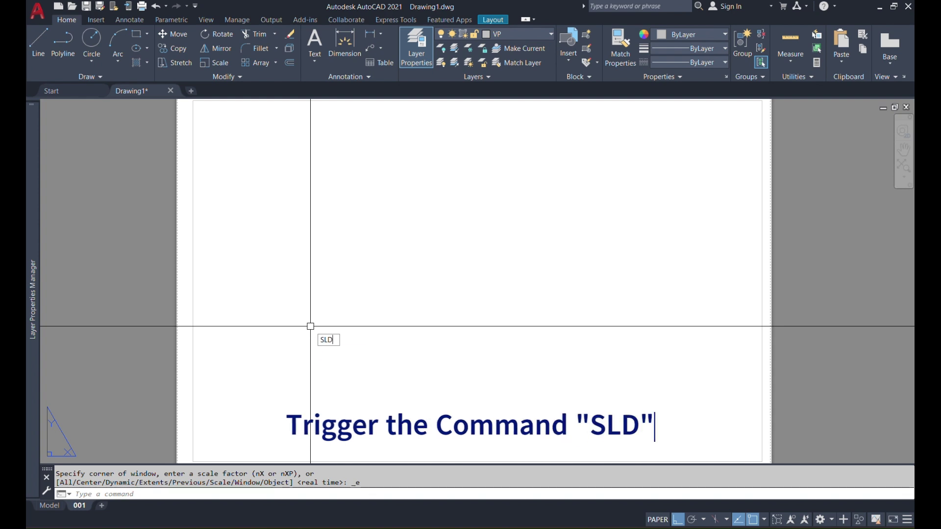
pyautogui.press('Return')
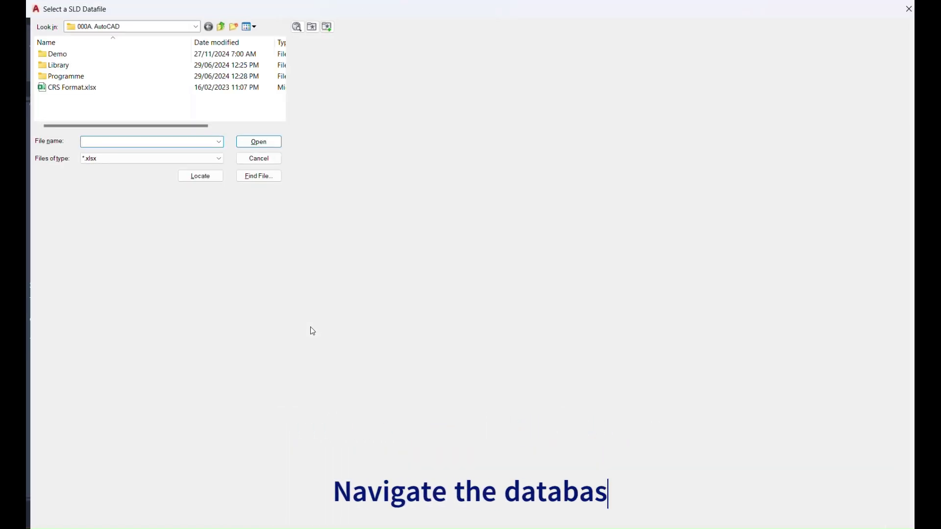
pyautogui.doubleClick(56, 60)
pyautogui.doubleClick(56, 60)
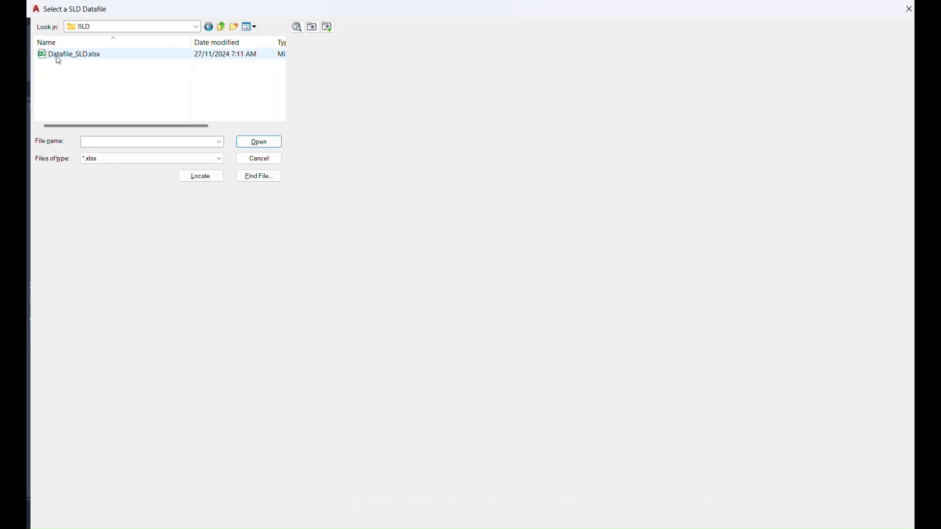
pyautogui.click(59, 55)
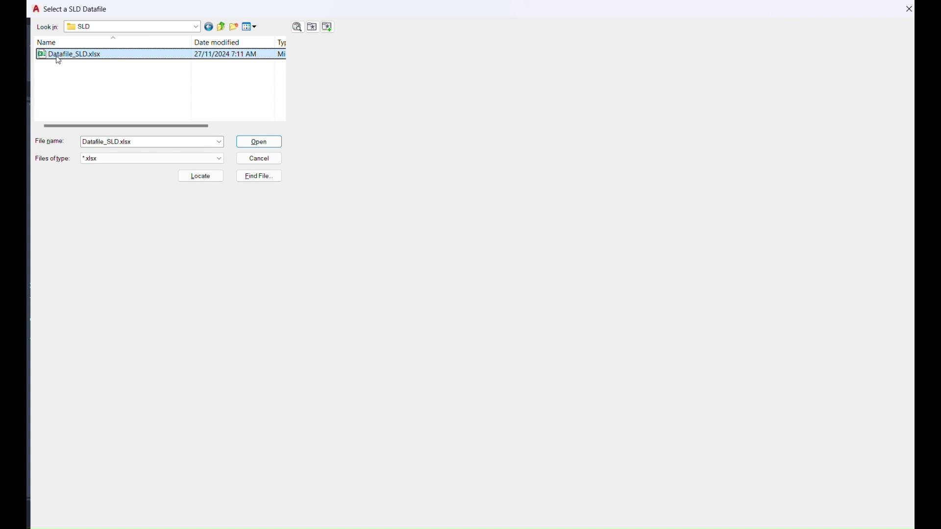
pyautogui.doubleClick(58, 55)
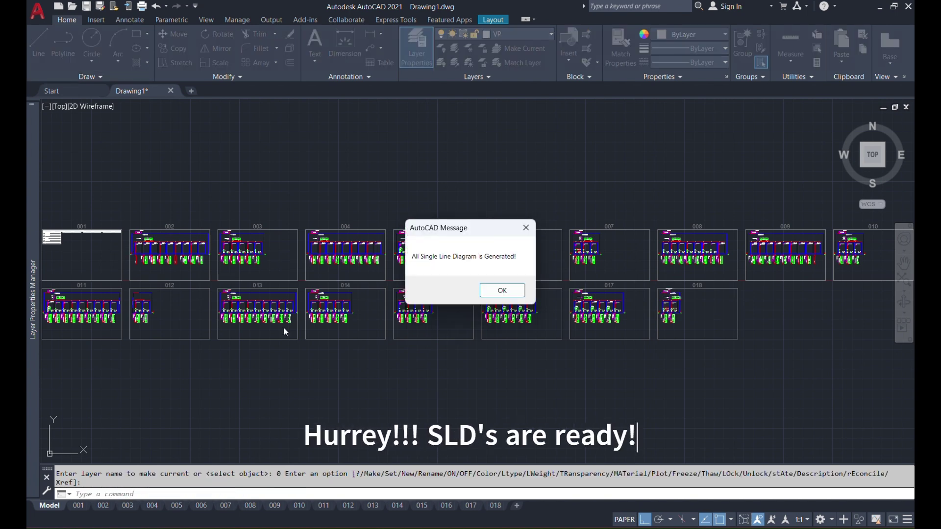
# - Dismiss the completion message and fill the view with layout 001's index table
pyautogui.click(503, 291)
pyautogui.scroll(5, 258, 367)
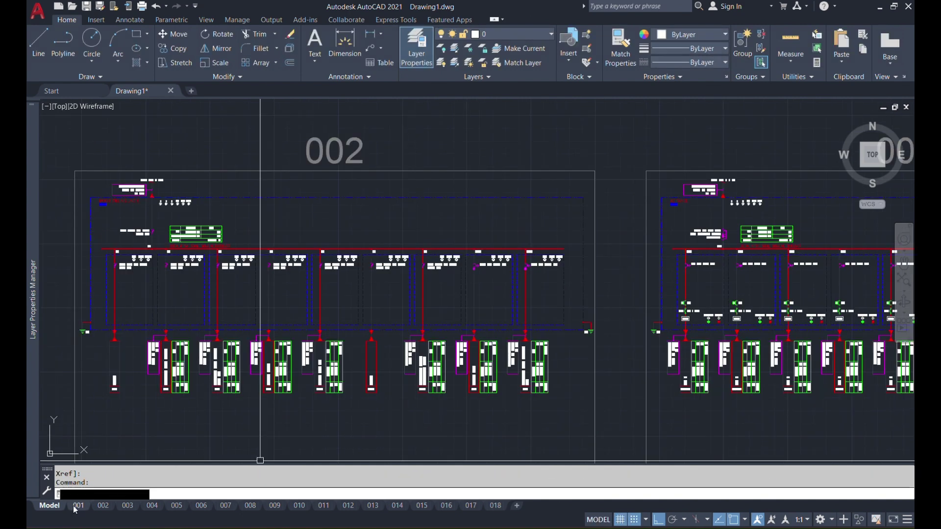
pyautogui.hotkey('ctrl', 'pagedown')
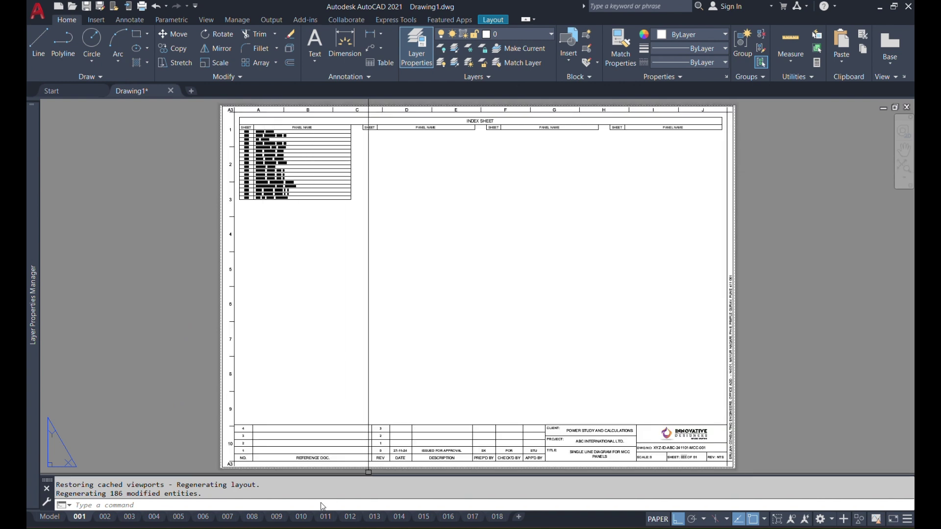
pyautogui.moveTo(312, 517)
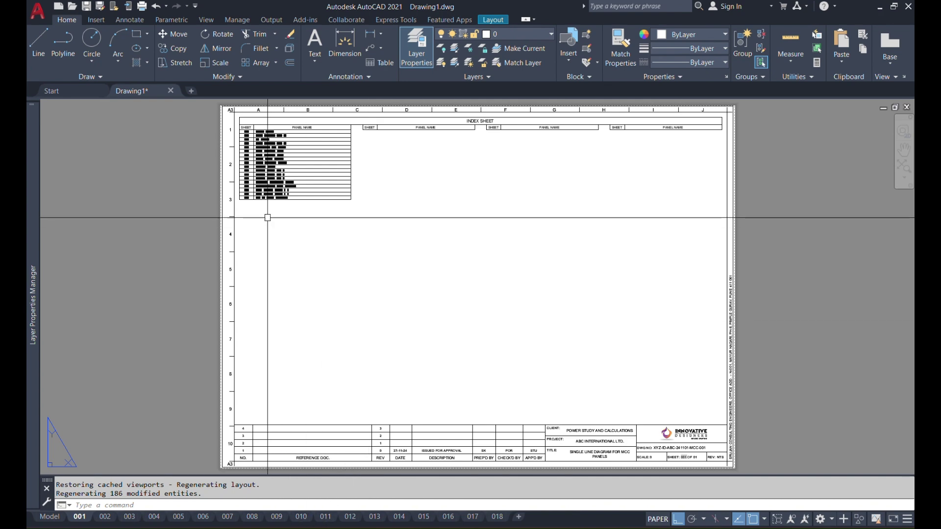
pyautogui.scroll(3, 233, 140)
pyautogui.scroll(2, 232, 138)
pyautogui.moveTo(409, 208); pyautogui.dragTo(261, 261, button='middle')
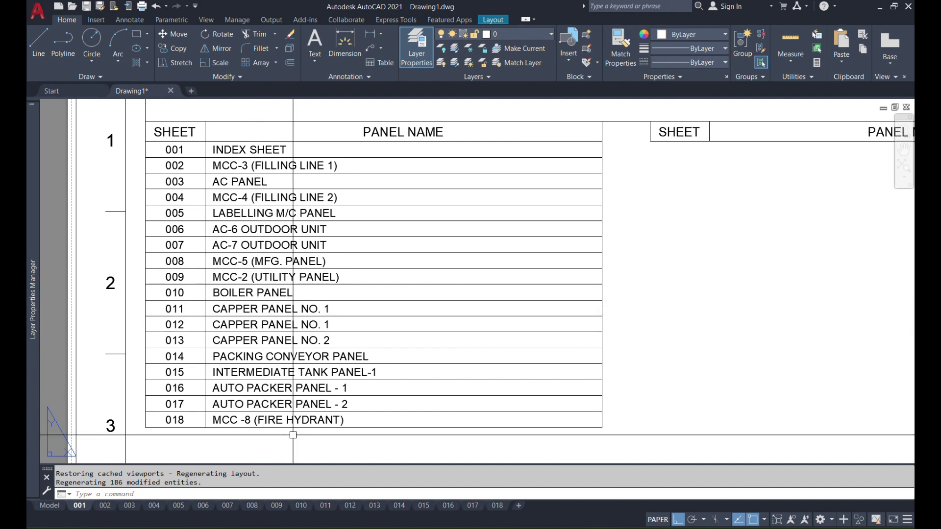
# - Inspect sheet 011's Capper Panel No. 1 diagram, feeders F7–F10 and continuation note
pyautogui.click(328, 507)
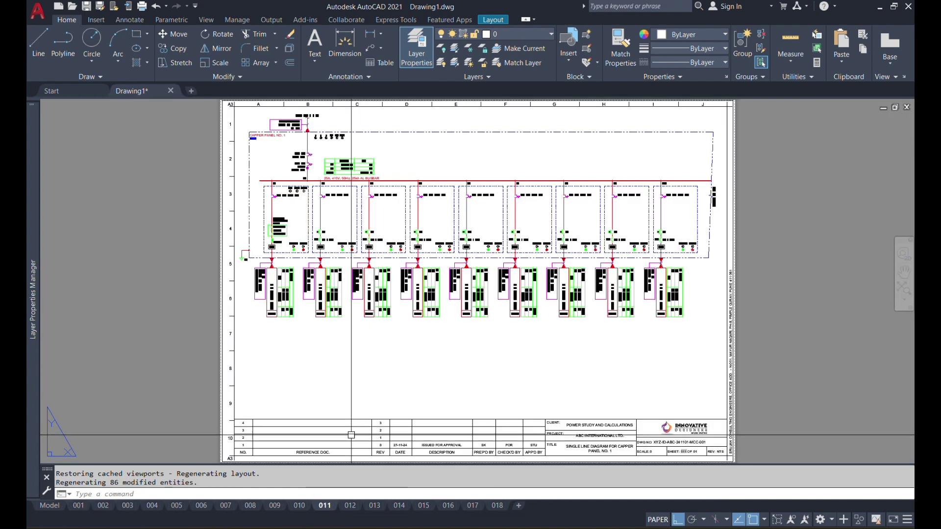
pyautogui.scroll(4, 274, 136)
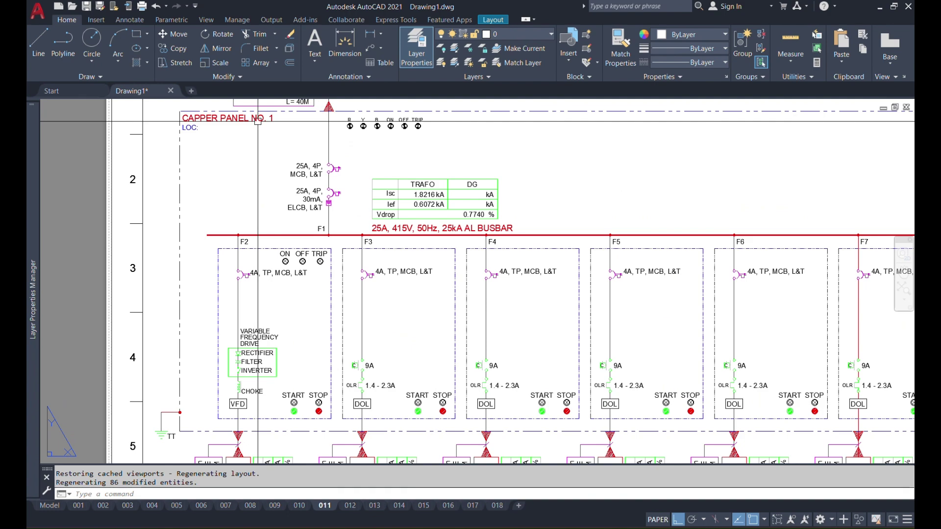
pyautogui.moveTo(319, 221); pyautogui.dragTo(108, 218, button='middle')
pyautogui.moveTo(736, 245); pyautogui.dragTo(213, 240, button='middle')
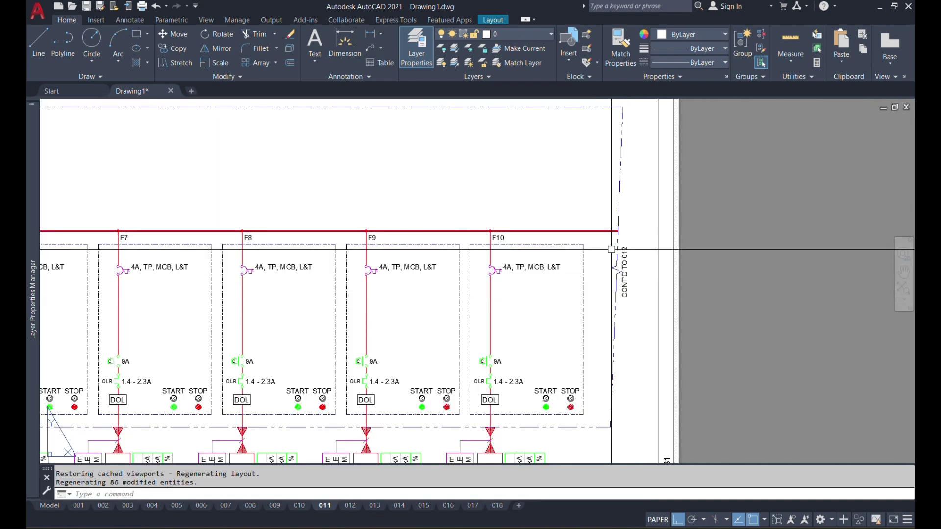
pyautogui.scroll(2, 614, 270)
pyautogui.scroll(-4, 620, 248)
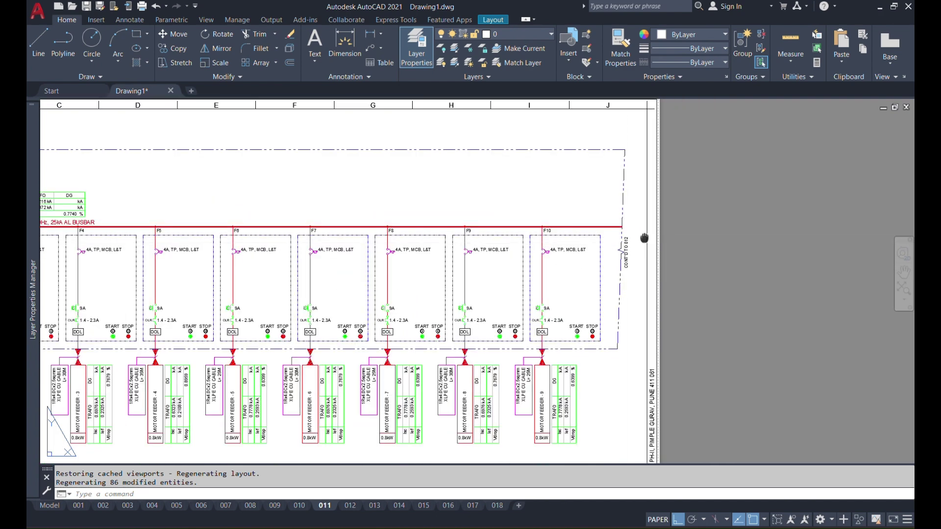
pyautogui.middleClick(642, 239)
pyautogui.middleClick(643, 239)
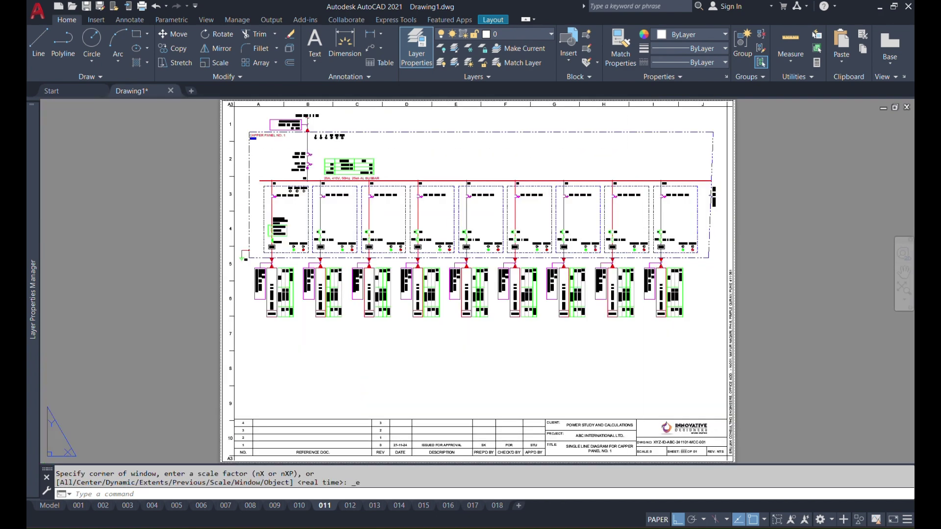
# - Inspect sheet 012 with continued feeders F11 and F12 and its title block
pyautogui.click(349, 506)
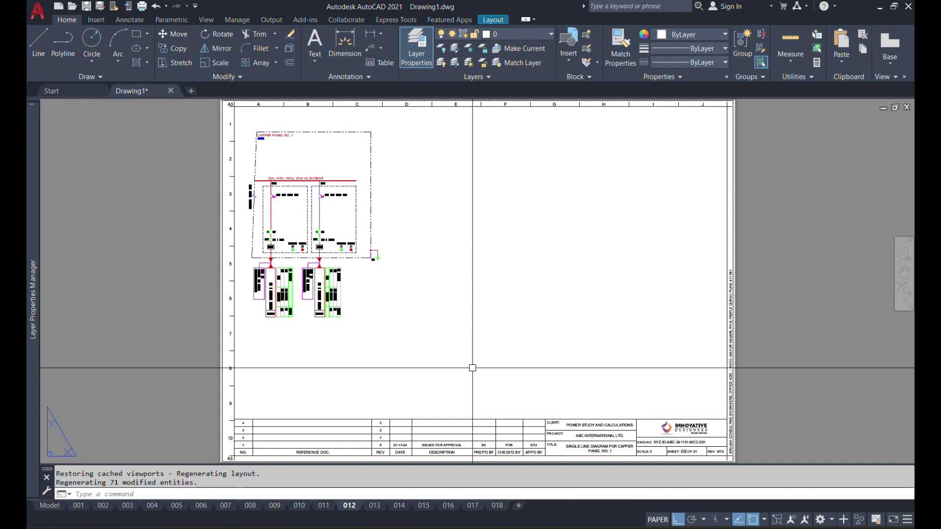
pyautogui.scroll(6, 251, 204)
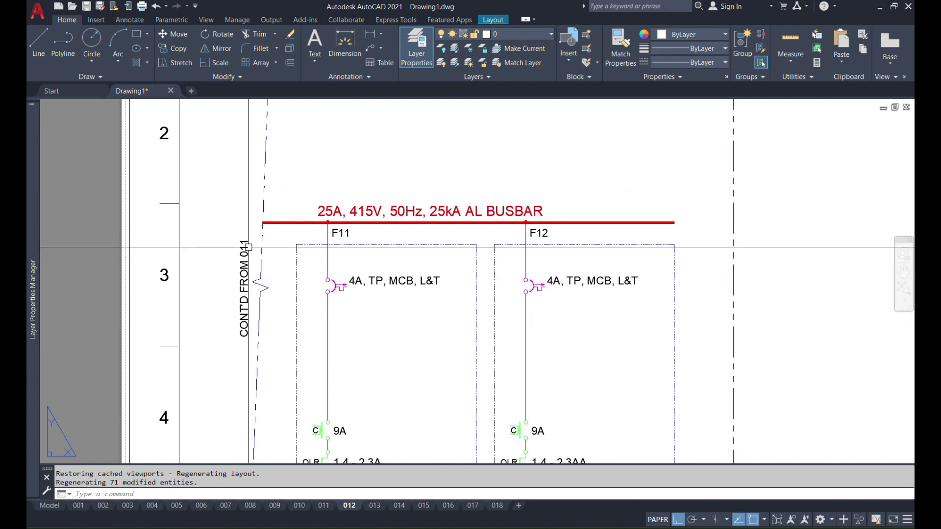
pyautogui.scroll(-5, 249, 240)
pyautogui.scroll(3, 292, 176)
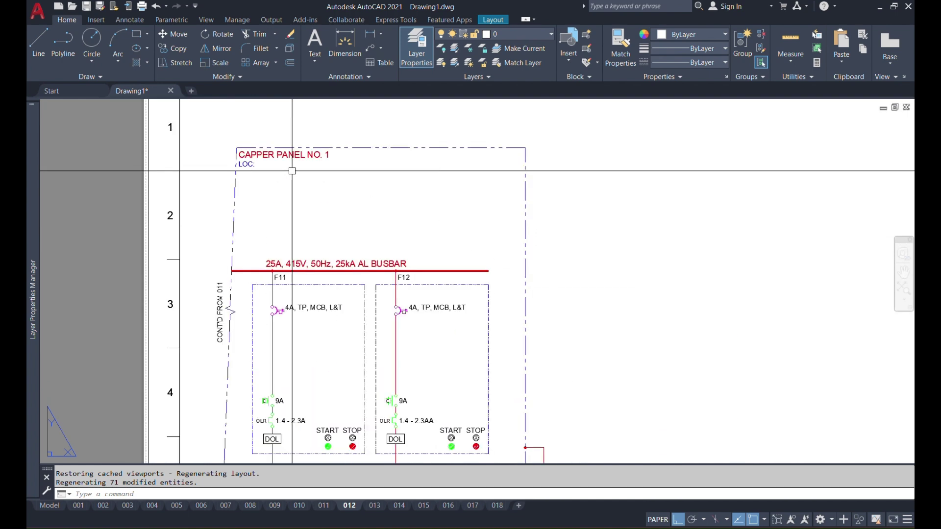
pyautogui.middleClick(352, 166)
pyautogui.middleClick(353, 166)
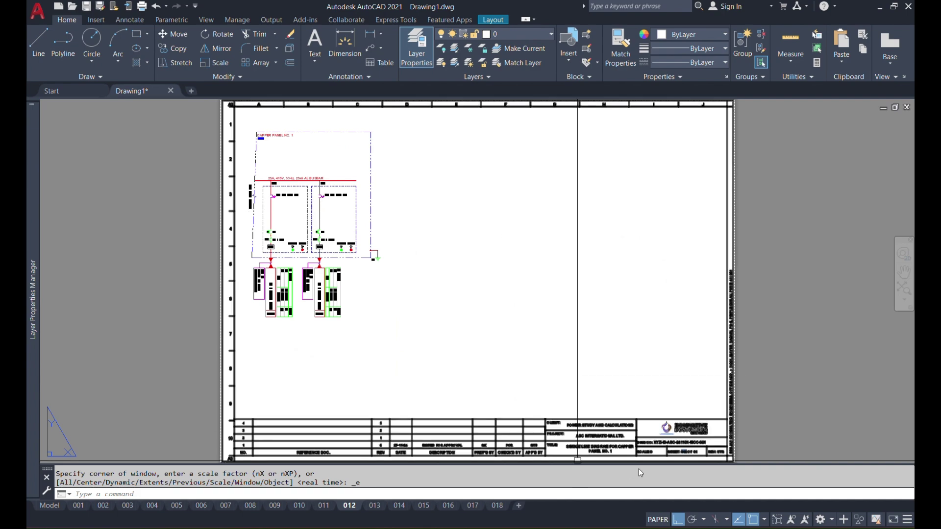
pyautogui.scroll(5, 631, 455)
pyautogui.scroll(4, 573, 422)
pyautogui.scroll(-4, 413, 330)
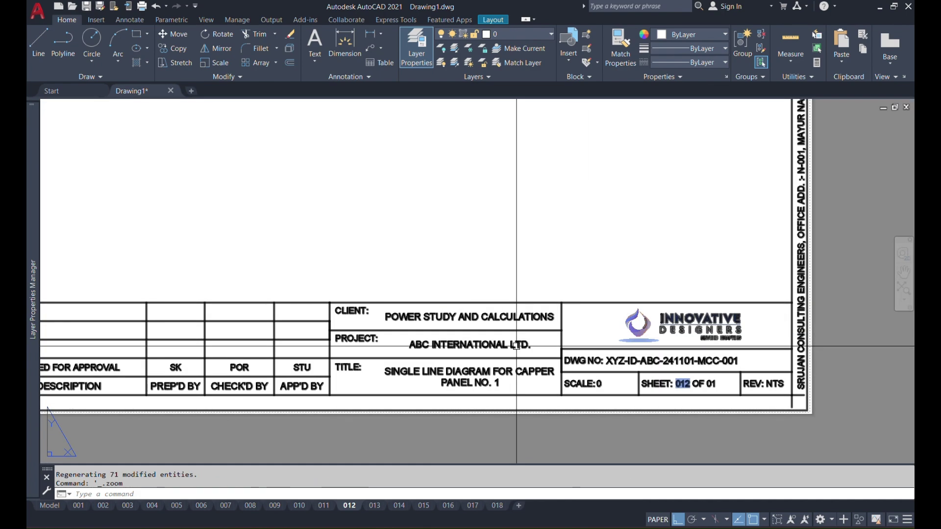
pyautogui.middleClick(598, 224)
pyautogui.middleClick(598, 224)
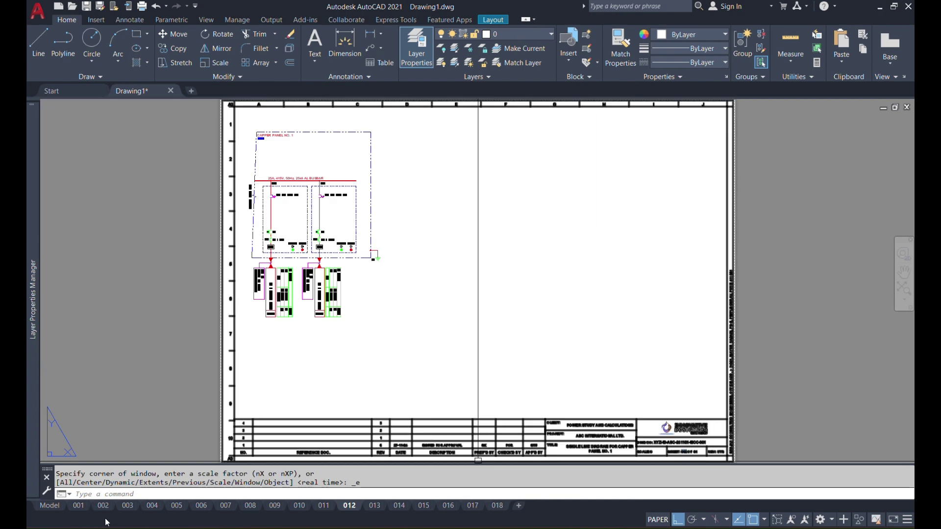
# - Go back to the layout 001 index sheet
pyautogui.click(75, 506)
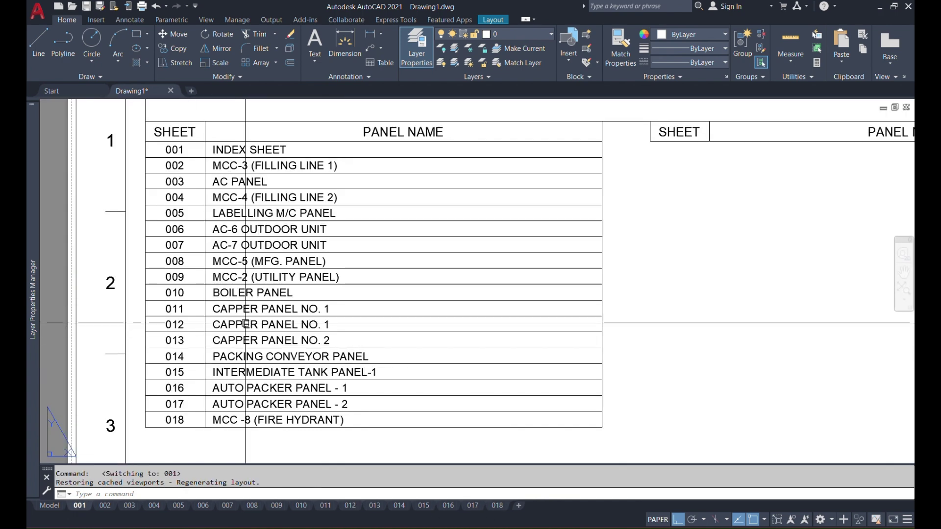